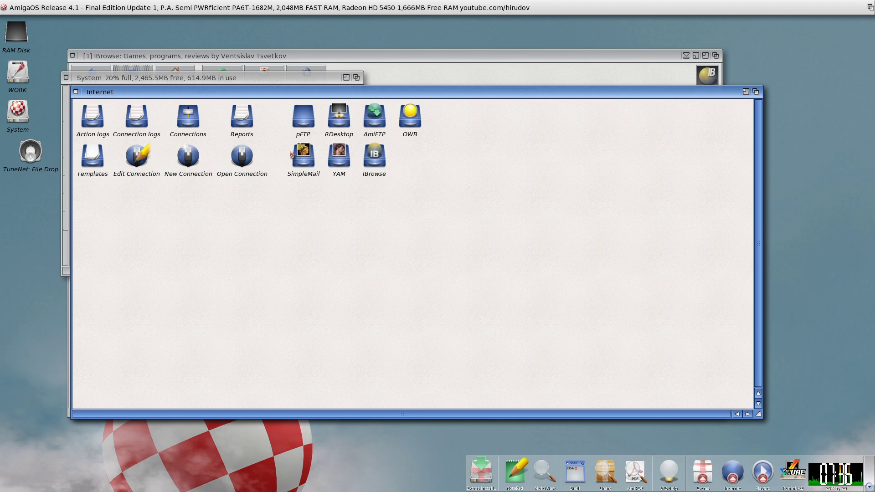
- Open the SimpleMail drawer, read its ReadMe file, and launch SimpleMail
double_click(301, 158)
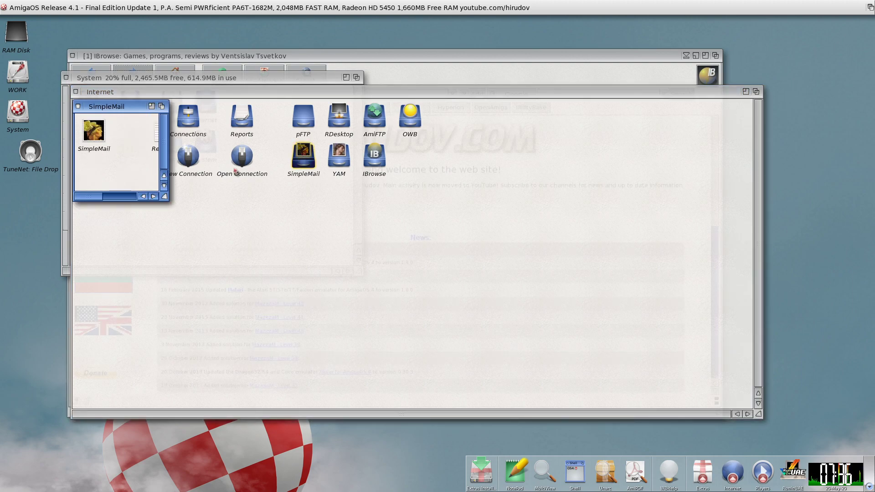
double_click(167, 135)
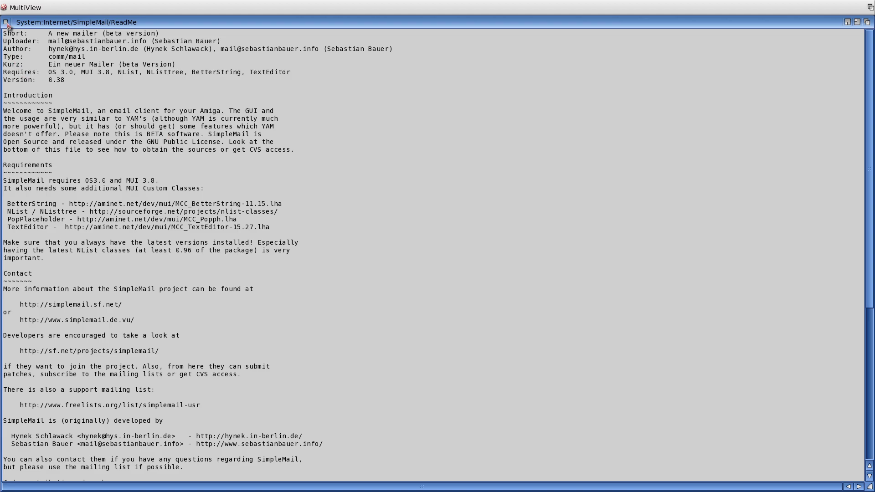
left_click(6, 22)
double_click(99, 131)
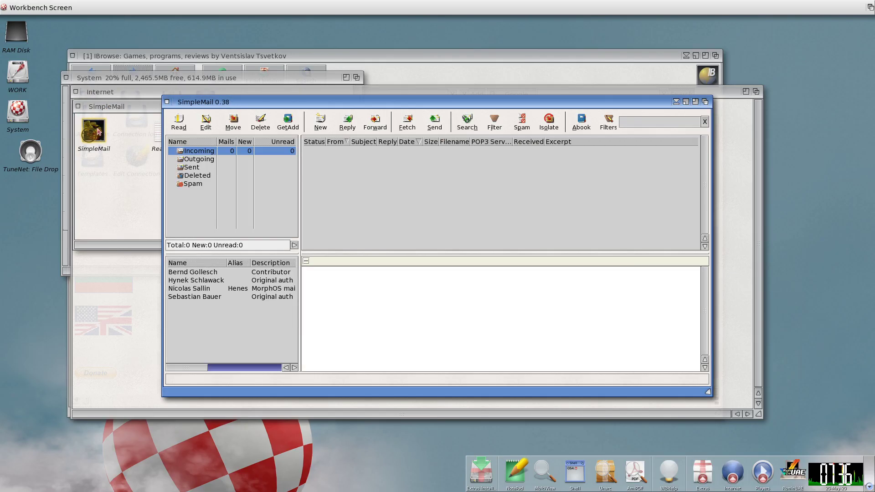
- View SimpleMail's version information and the About MUI information, closing each window after reading
right_click(13, 9)
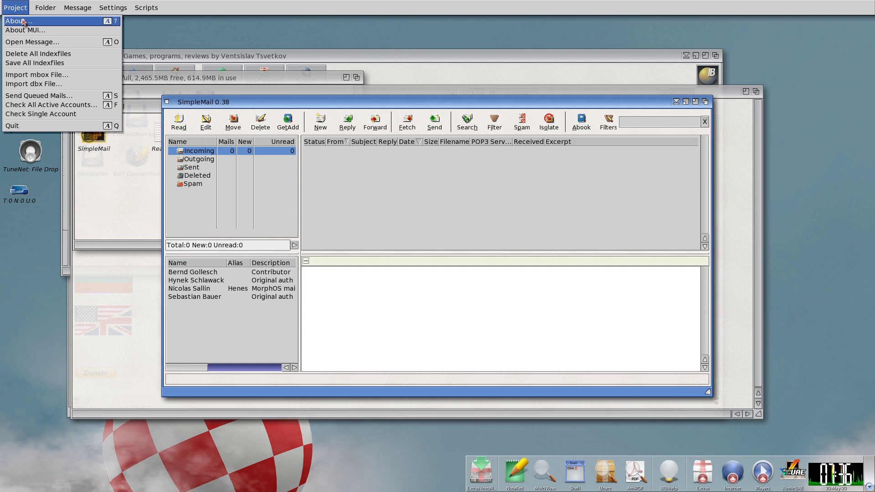
left_click(22, 21)
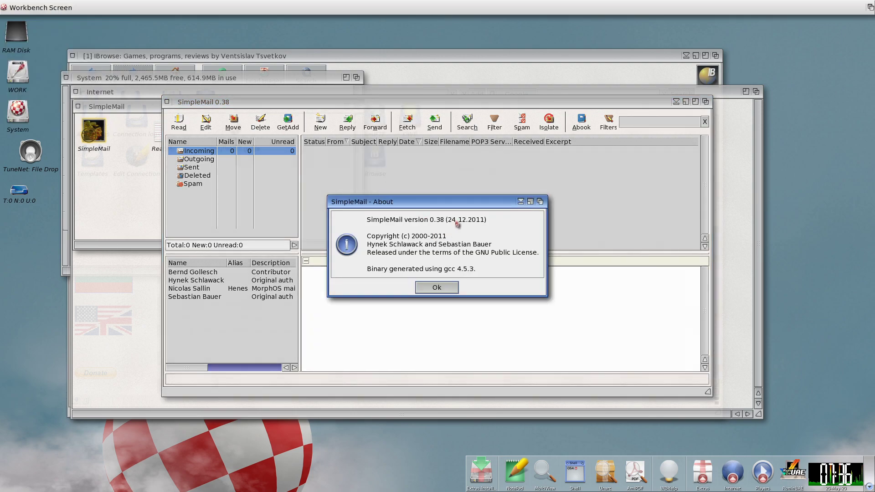
left_click(439, 287)
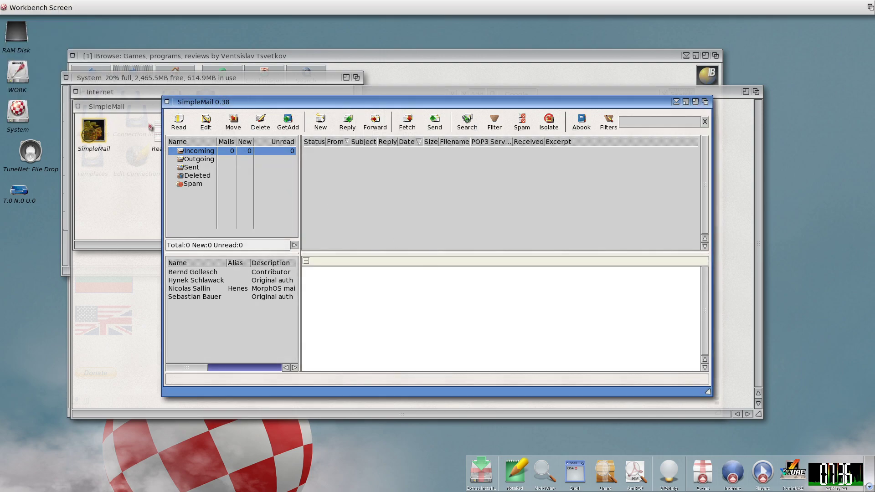
right_click(43, 5)
left_click(21, 29)
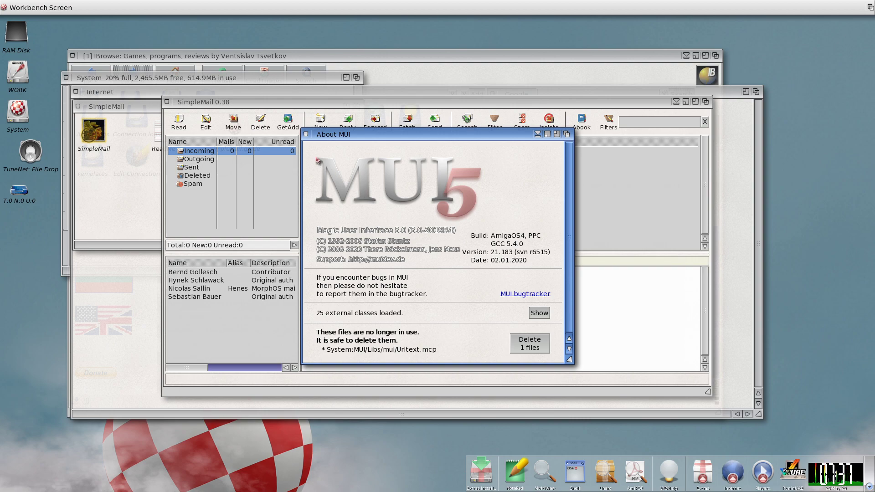
left_click(307, 134)
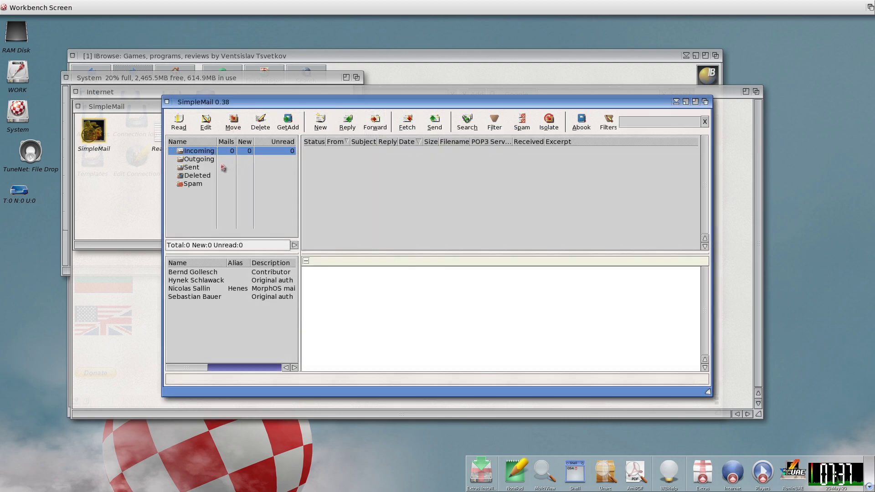
- Look through the Outgoing, Sent, Deleted and Spam mail folders
left_click(206, 159)
left_click(195, 167)
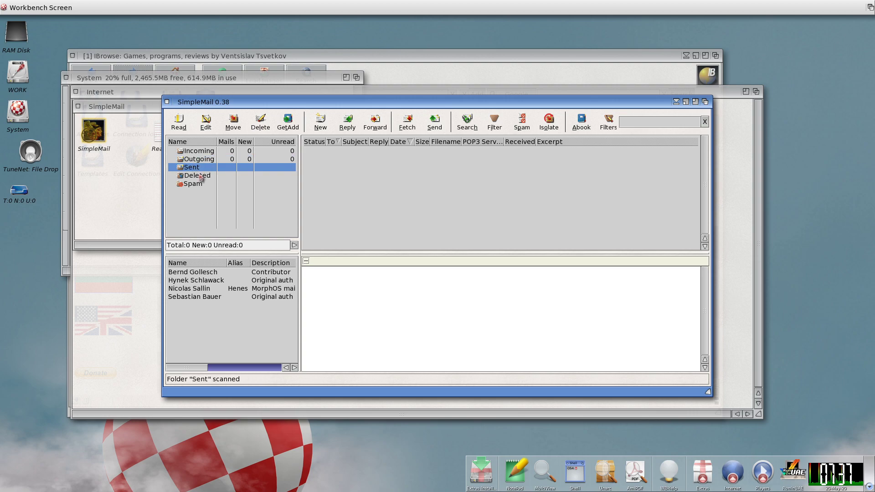
left_click(201, 176)
left_click(200, 184)
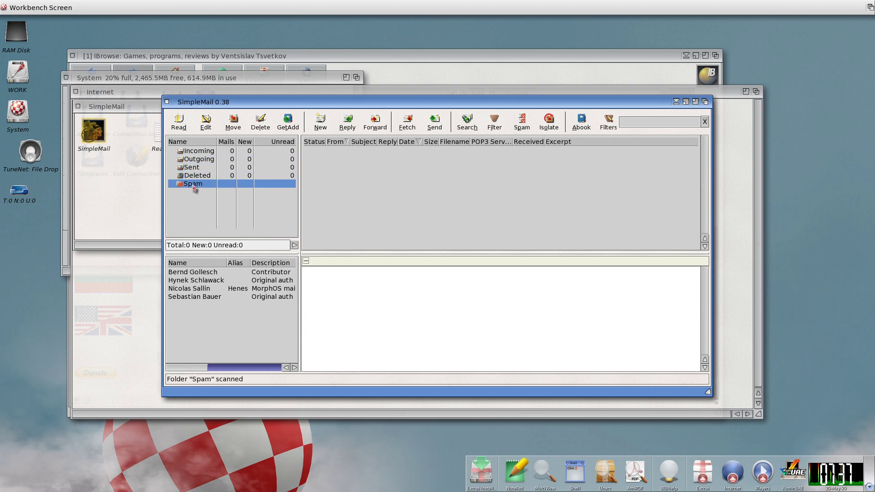
- Preview a pre-addressed new message for each of the four contacts in the address list, cancelling each one
left_click(192, 272)
double_click(192, 272)
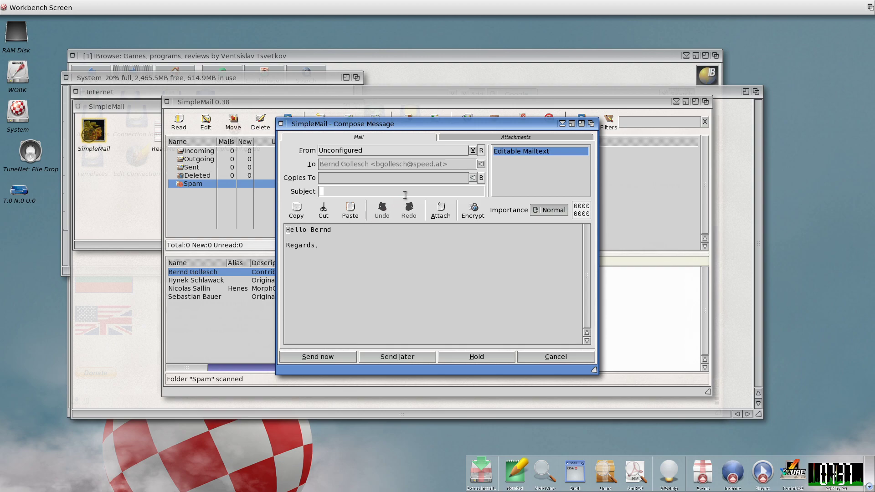
left_click(550, 357)
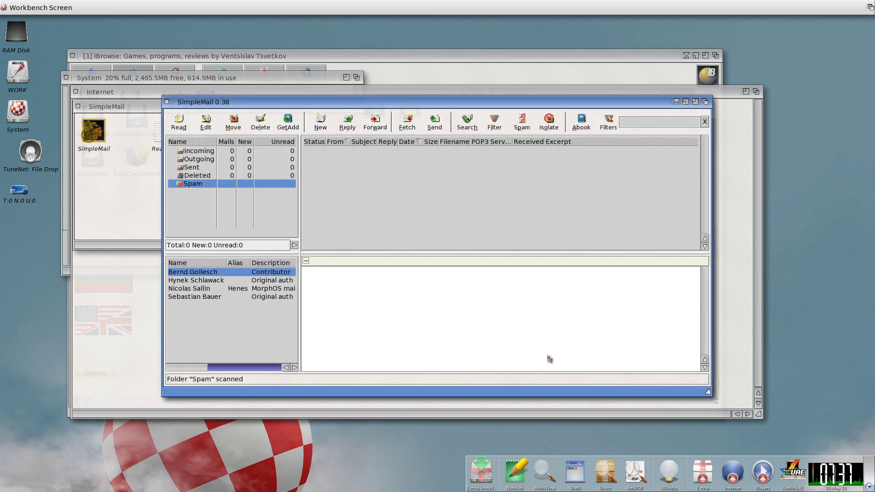
double_click(234, 281)
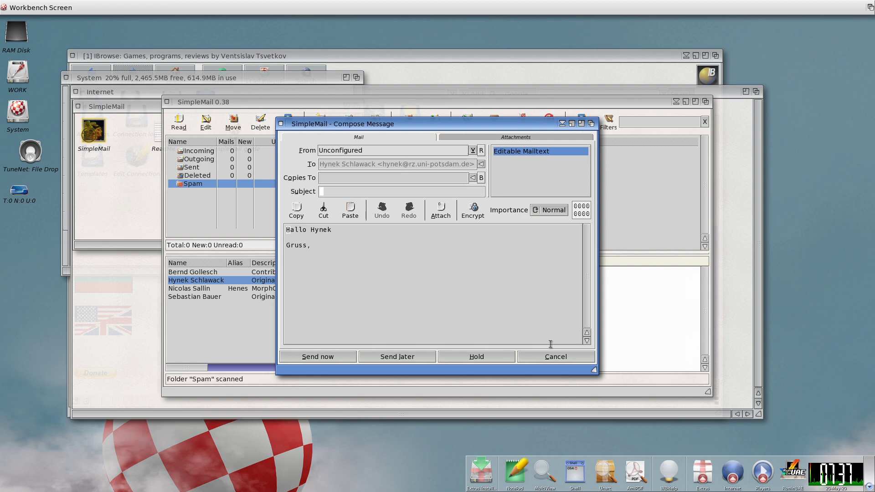
left_click(560, 358)
double_click(257, 289)
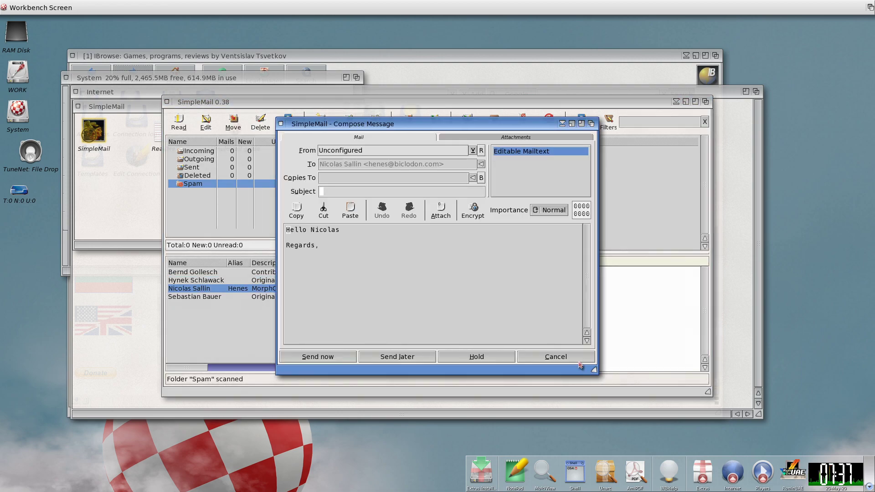
left_click(577, 361)
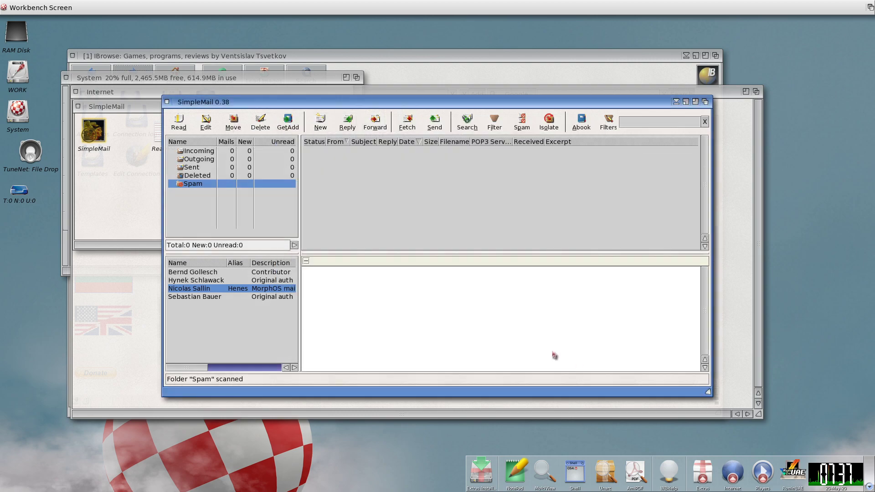
double_click(219, 297)
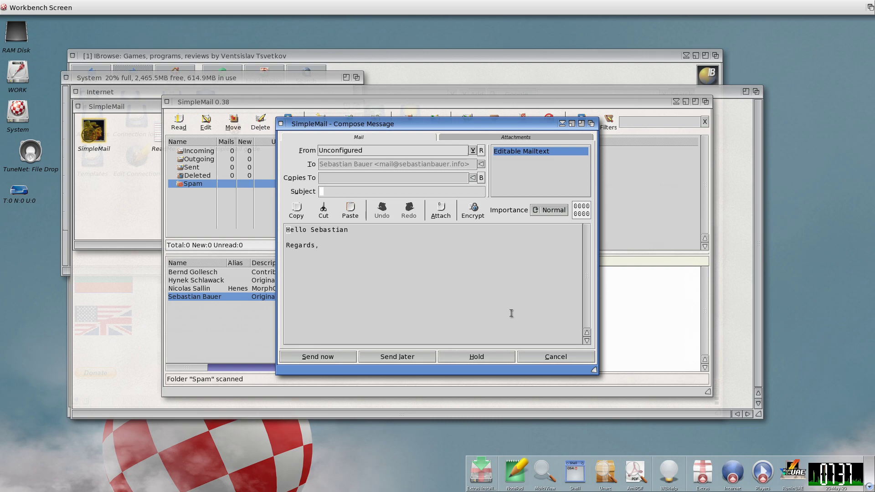
left_click(569, 363)
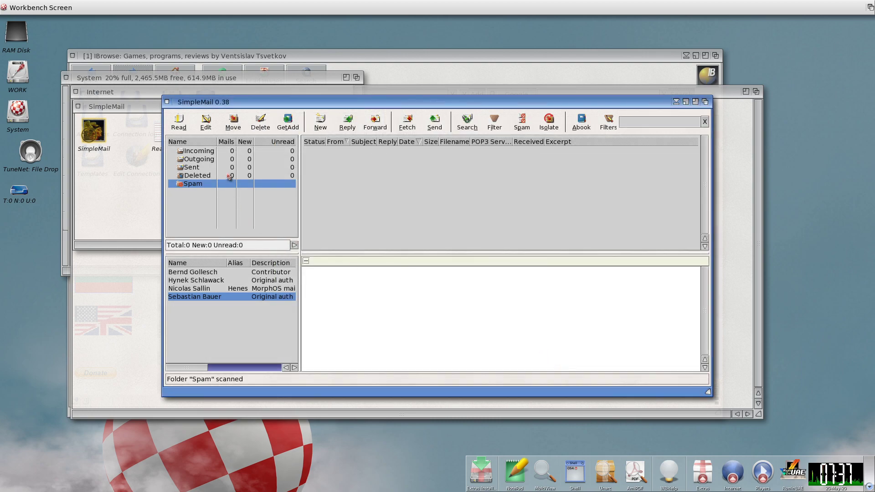
- Return to the Incoming folder and preview a blank new message, discarding it without sending
left_click(218, 153)
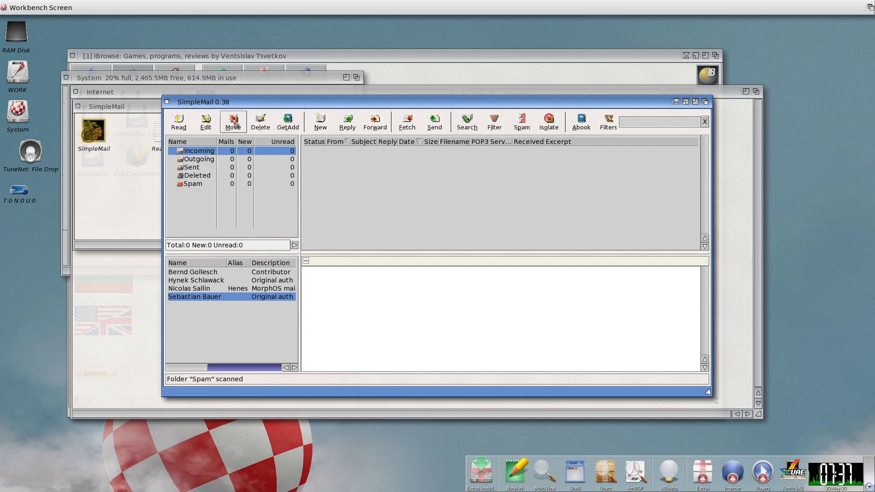
left_click(322, 122)
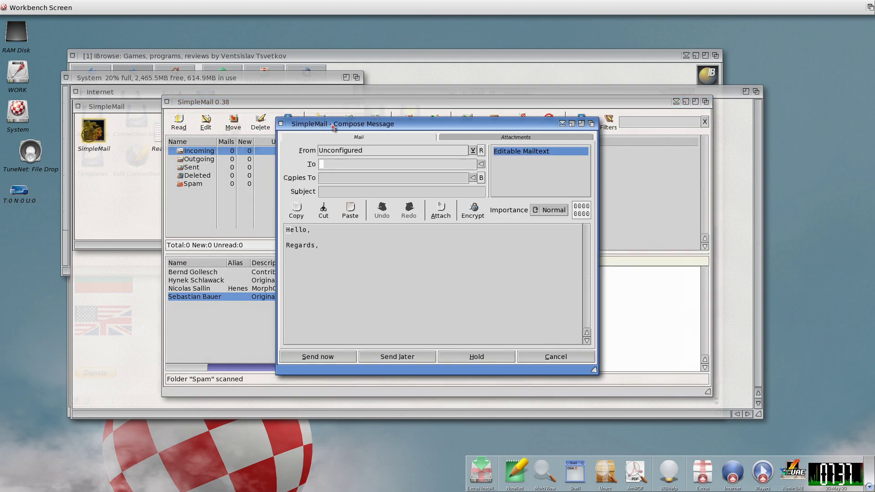
left_click(281, 124)
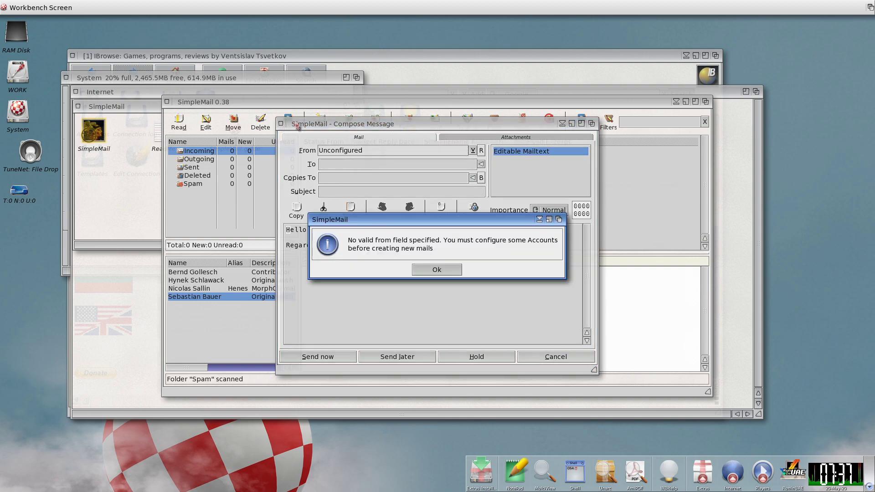
left_click(430, 271)
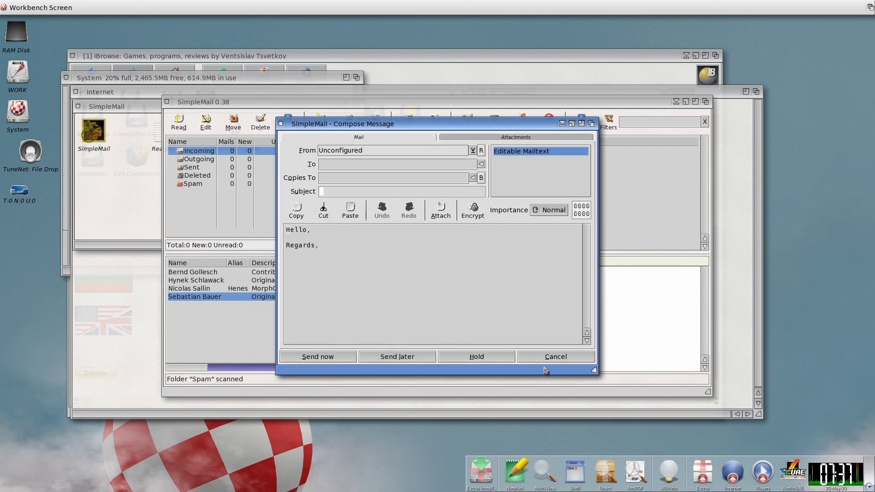
left_click(554, 357)
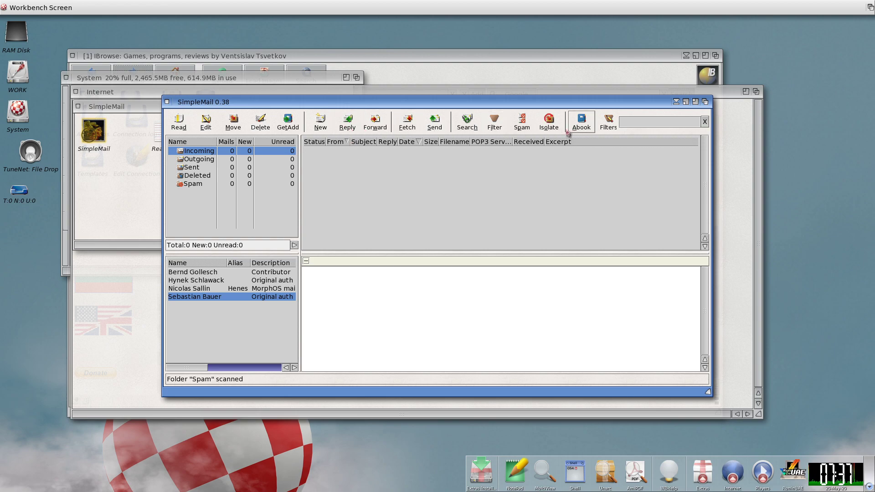
- Call up the spam check and cancel it, and examine the address book's groups and contacts in an enlarged window
left_click(523, 122)
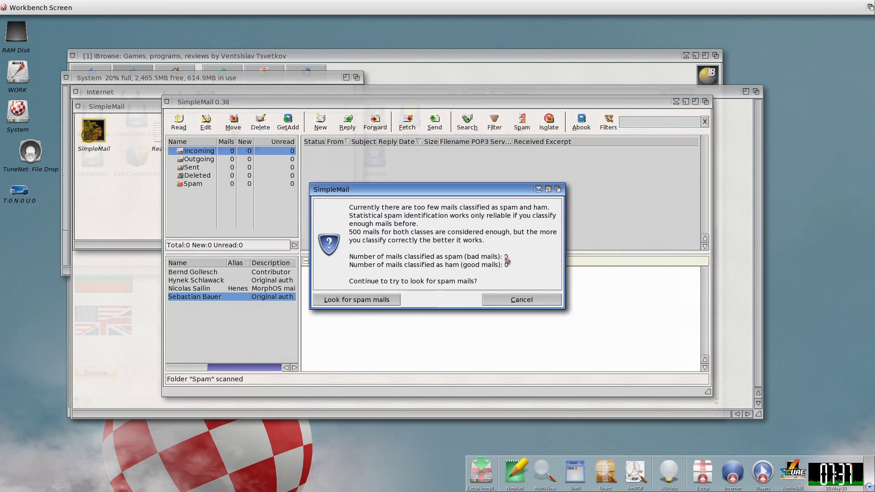
left_click(507, 300)
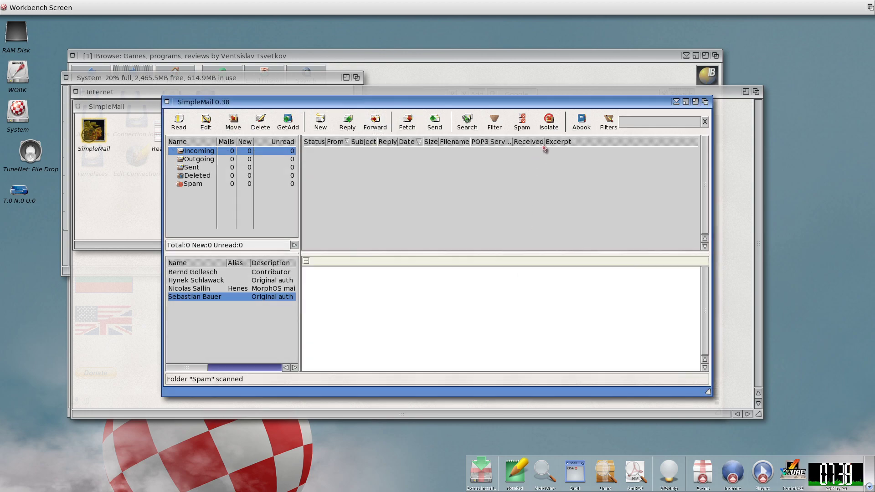
left_click(578, 126)
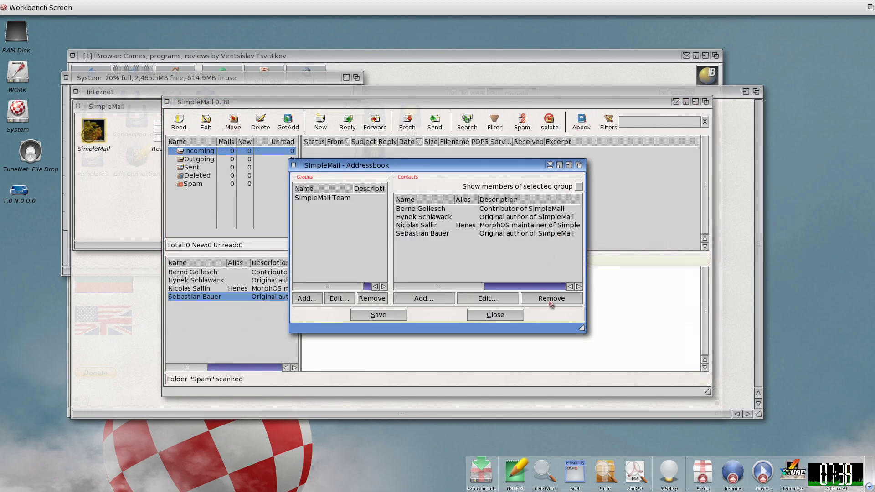
left_click_drag(582, 327, 724, 389)
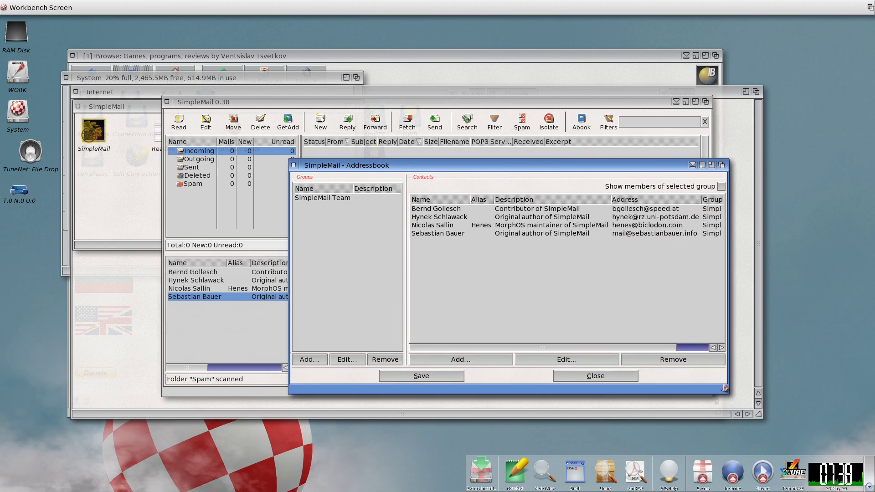
left_click(631, 375)
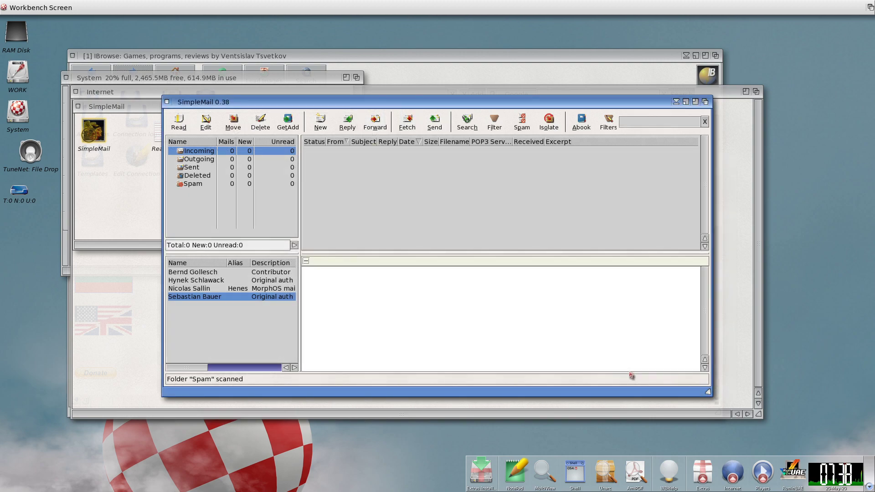
- Open the SimpleMail configuration and examine the General and Accounts settings
right_click(115, 6)
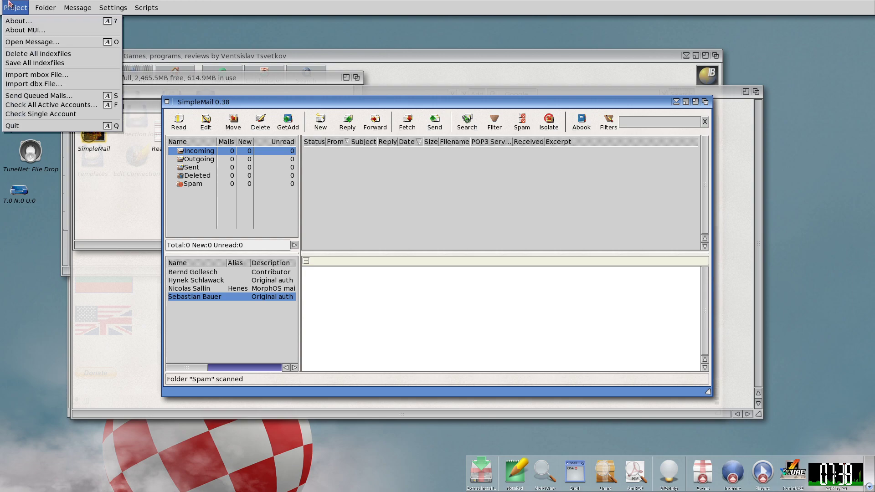
mouse_move(58, 4)
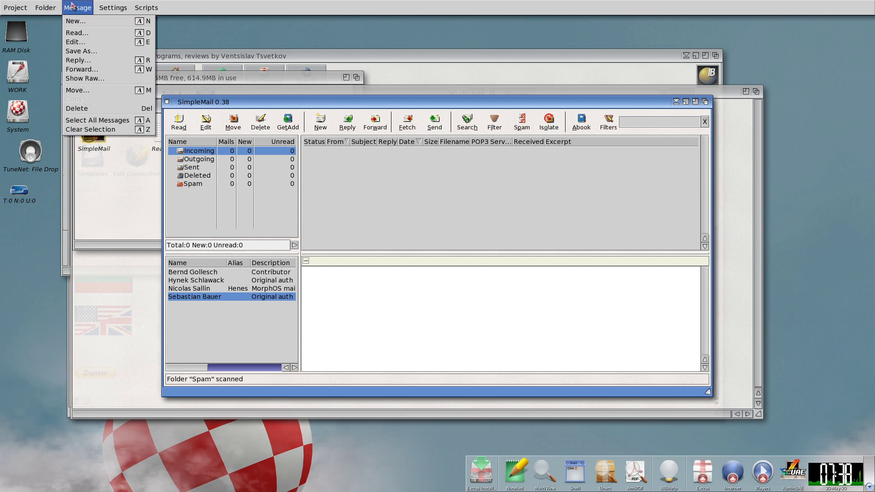
mouse_move(110, 4)
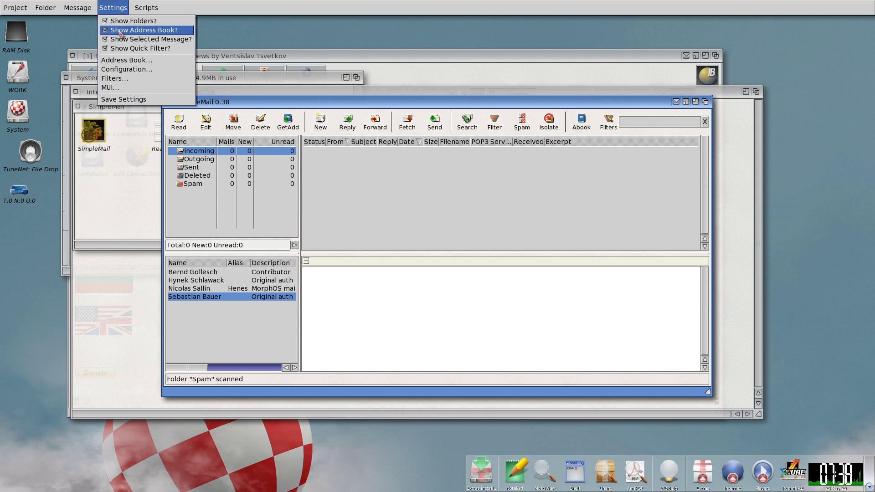
left_click(125, 69)
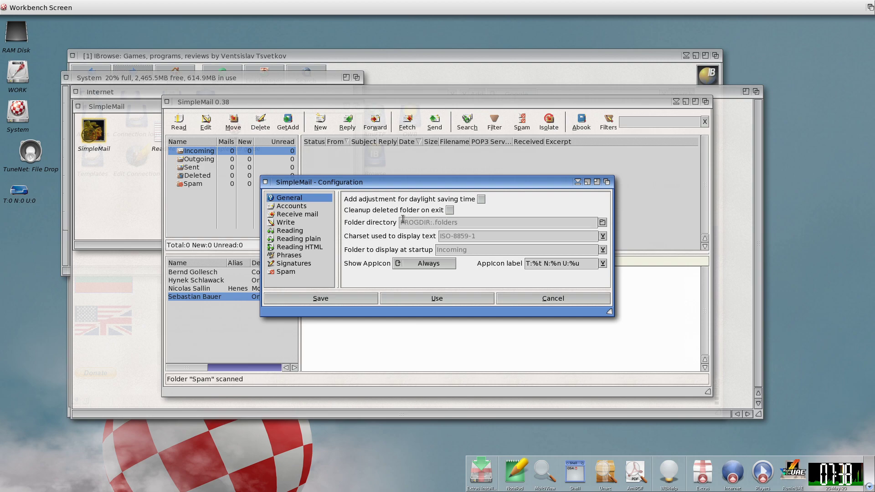
left_click(306, 208)
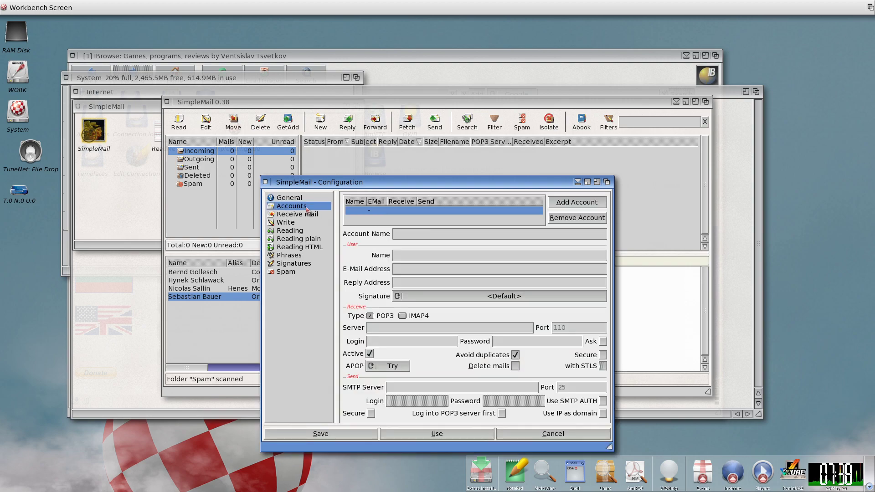
left_click(433, 272)
- Examine the Receive mail, Write, Reading and Reading plain settings in the configuration
left_click(314, 217)
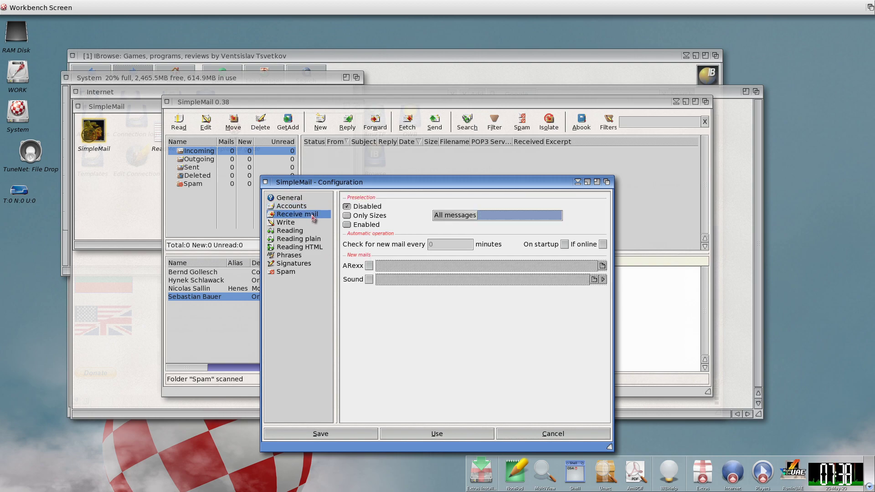
left_click(298, 223)
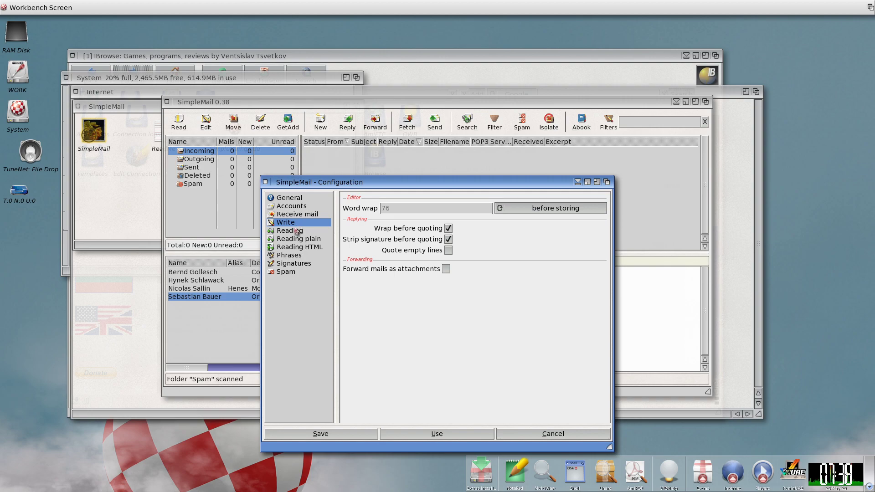
left_click(296, 231)
left_click(300, 239)
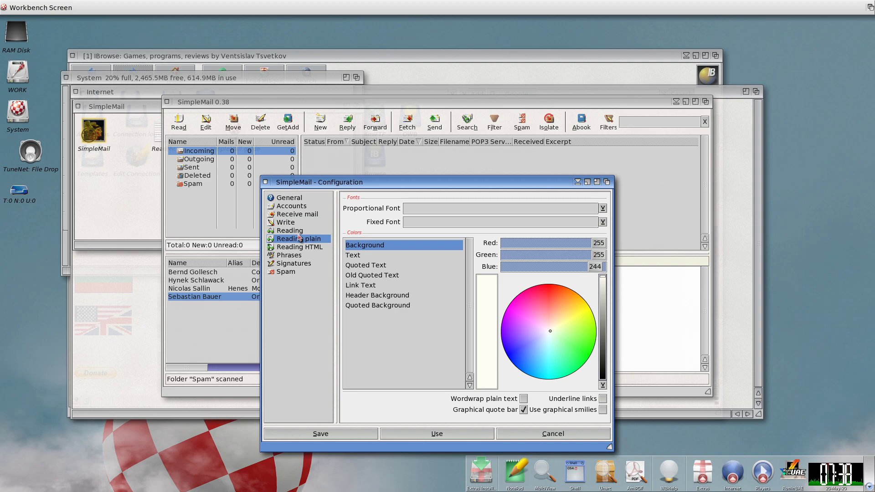
- Set the proportional font for reading plain messages to Century Schoolbook L Bold at size 18
left_click(602, 208)
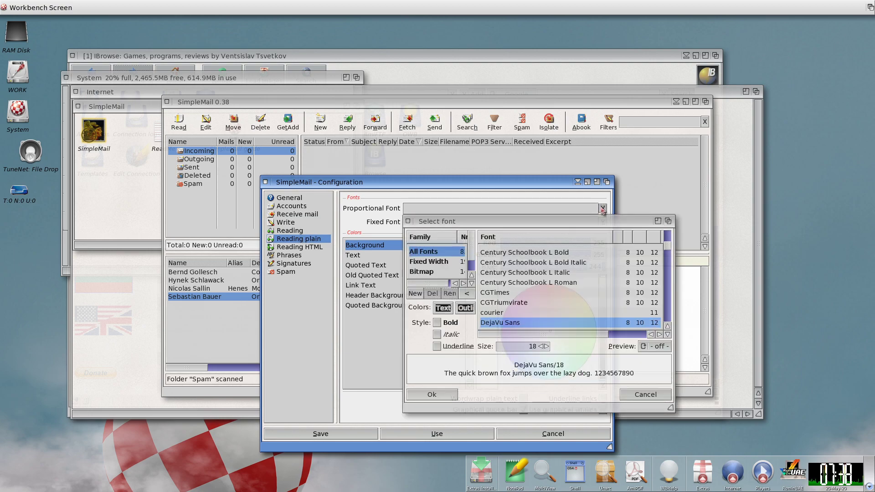
left_click(525, 253)
left_click(432, 395)
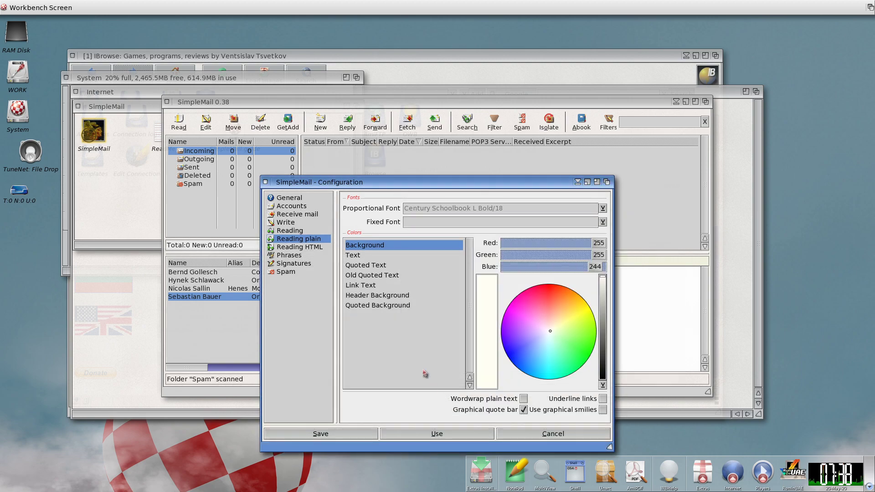
- Examine the Reading HTML, Phrases, Spam and Signatures settings, and cancel the configuration without saving
left_click(308, 247)
left_click(297, 255)
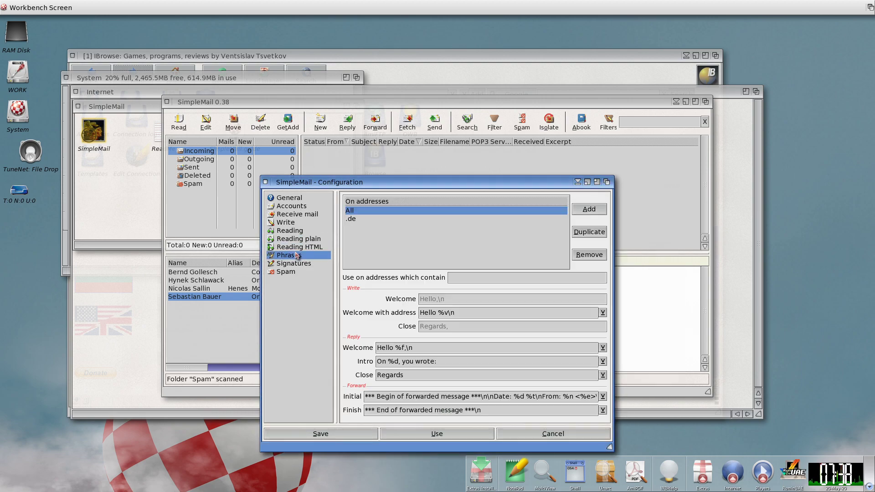
left_click(301, 271)
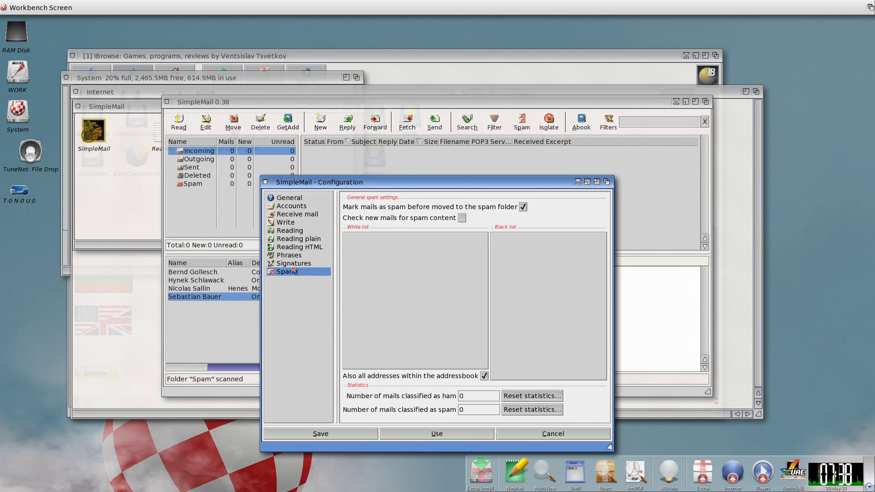
left_click(294, 264)
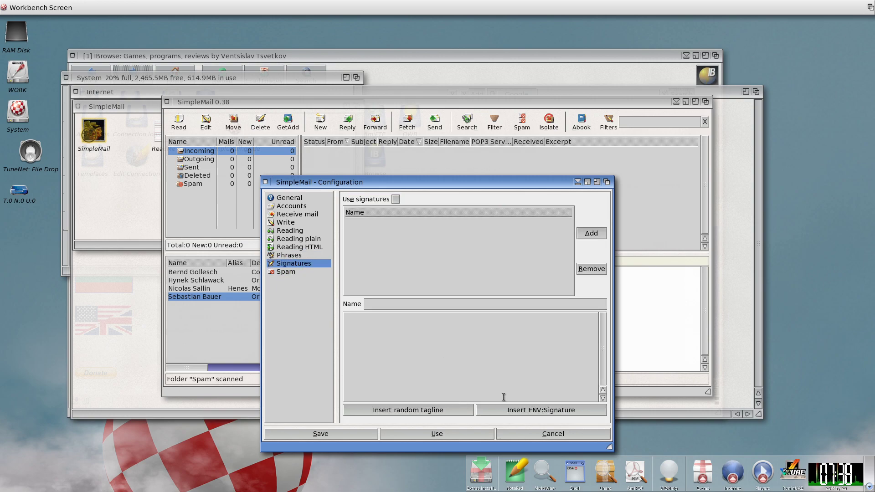
left_click(528, 433)
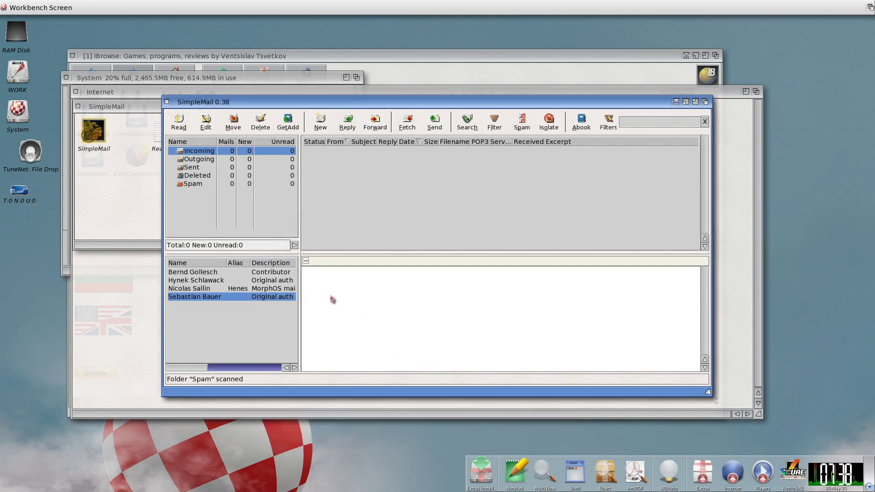
- View the mail filter editor's rules and action options, and close it without creating a filter
left_click(249, 369)
left_click_drag(249, 370, 168, 334)
right_click(64, 5)
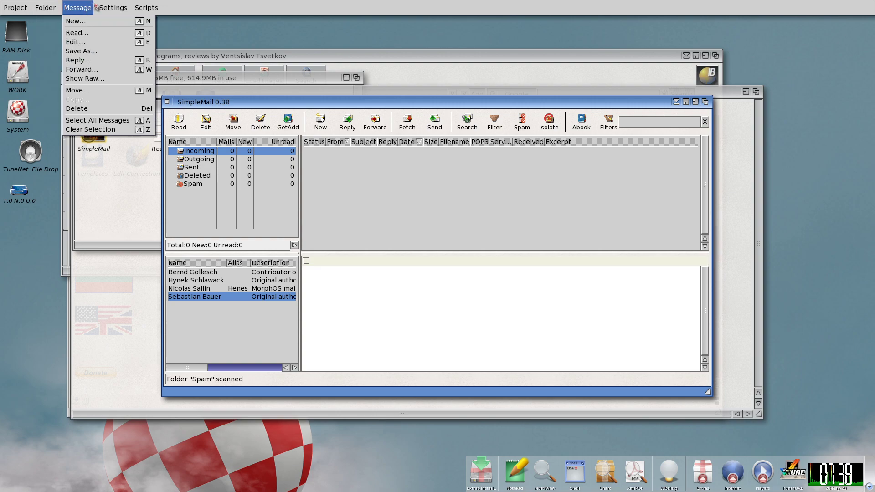
mouse_move(111, 4)
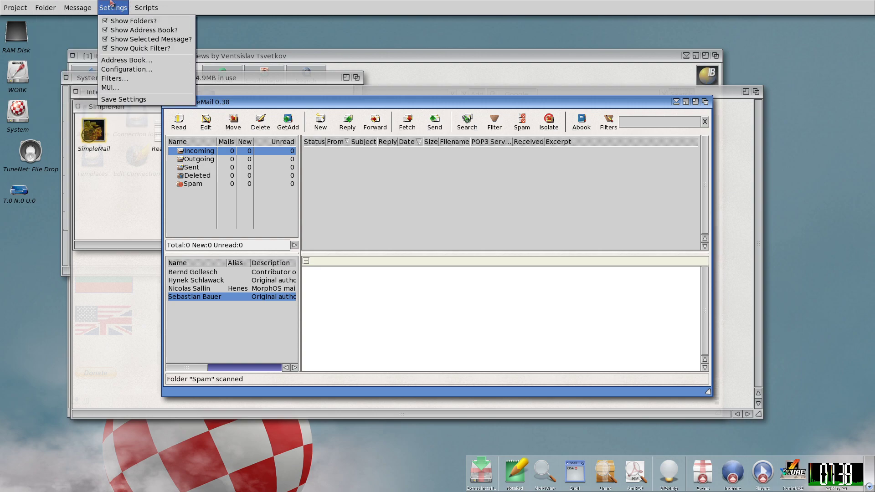
left_click(114, 78)
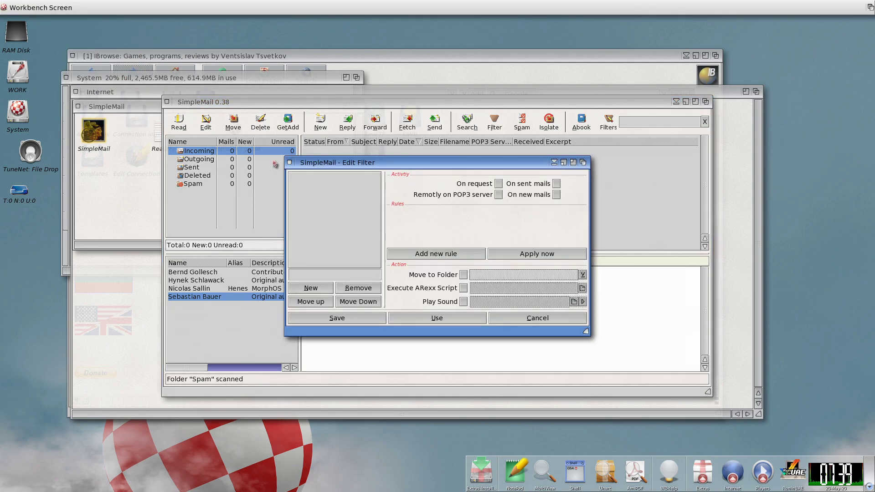
left_click(289, 163)
- Open SimpleMail's MUI user interface settings, examine the Info and Help pages, and close them without saving
right_click(139, 4)
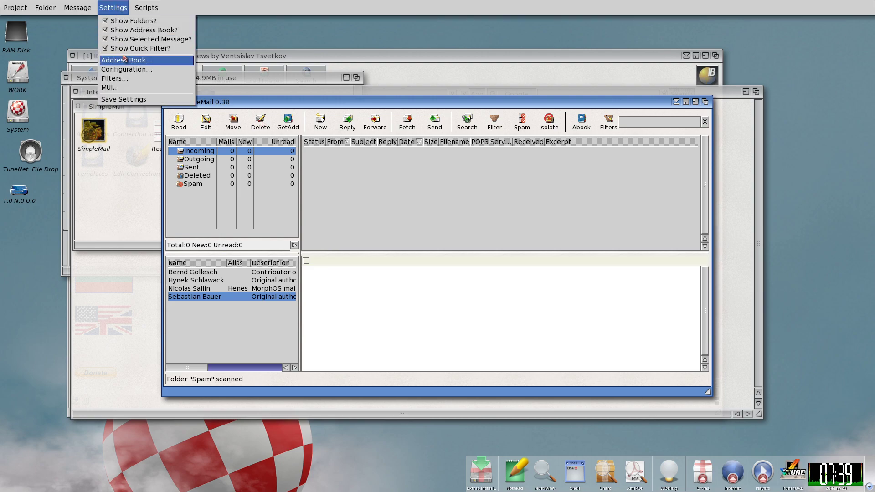
left_click(111, 87)
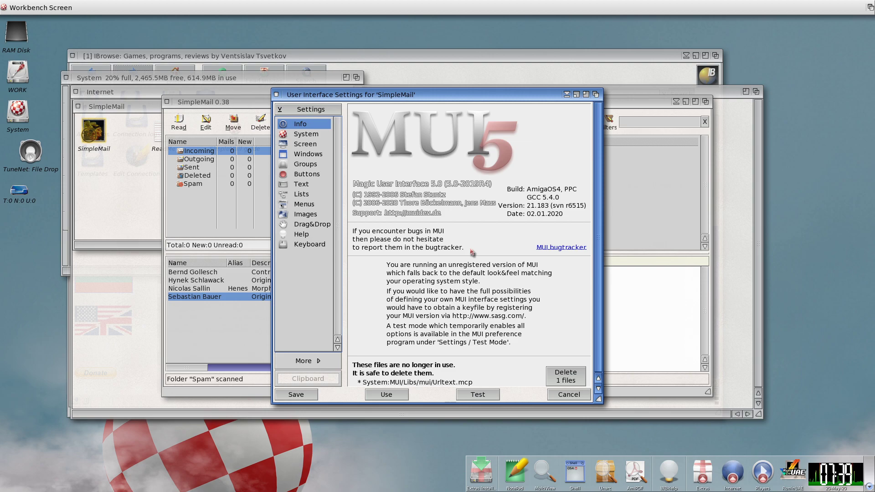
left_click(474, 398)
left_click(302, 237)
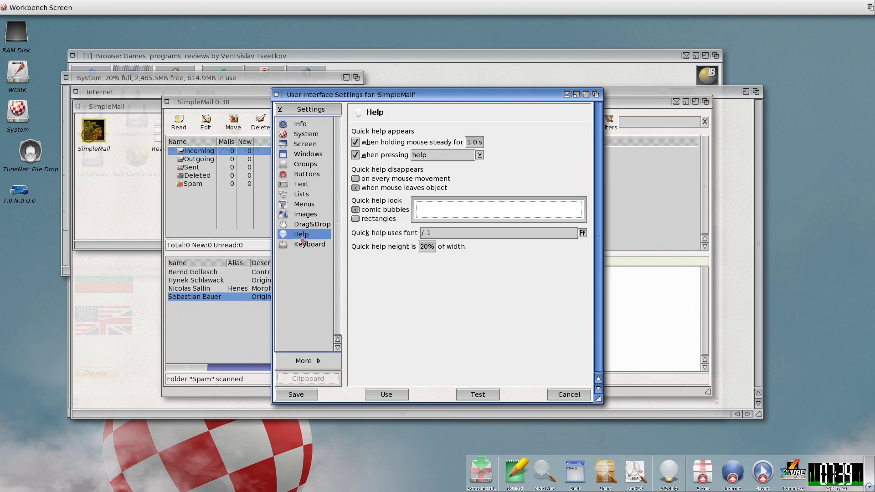
left_click(276, 94)
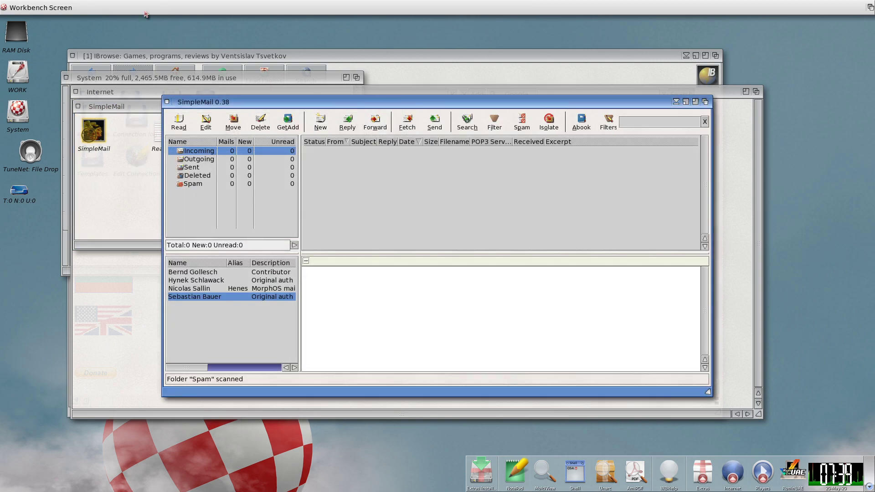
- Try to import messages from YAM by executing the ARexx script ImportYamMails.smrx
right_click(66, 2)
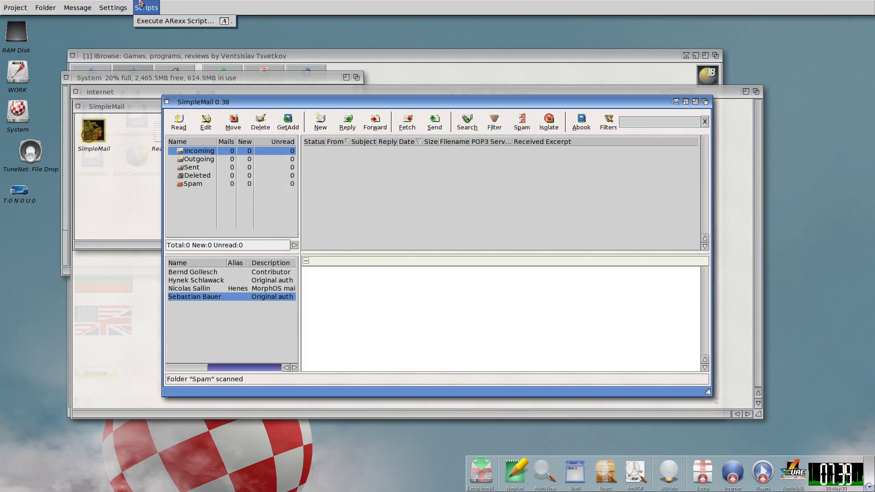
left_click(160, 21)
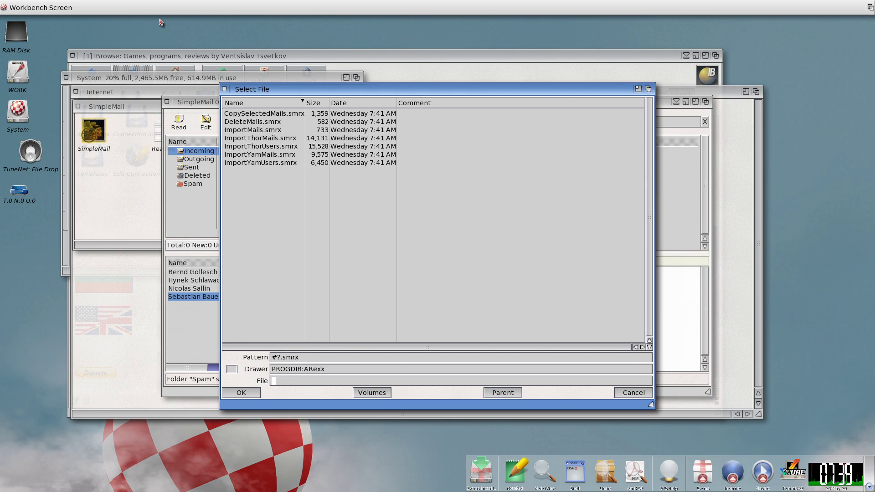
double_click(277, 155)
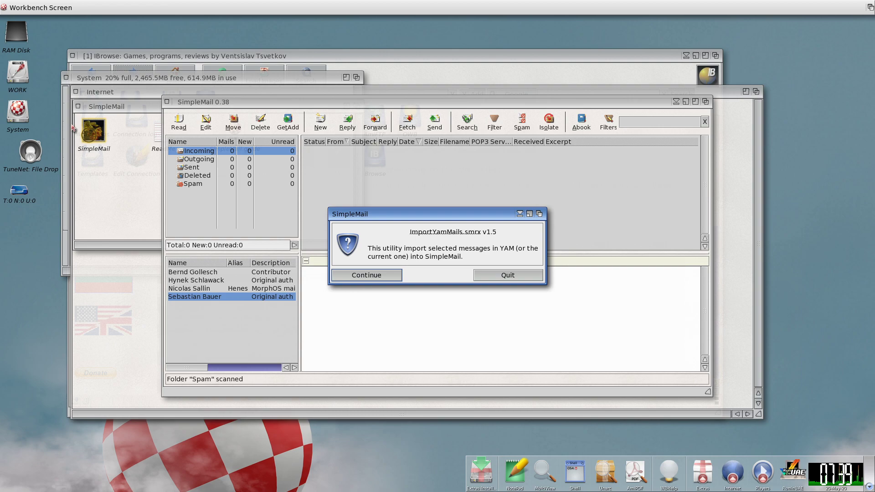
left_click(372, 276)
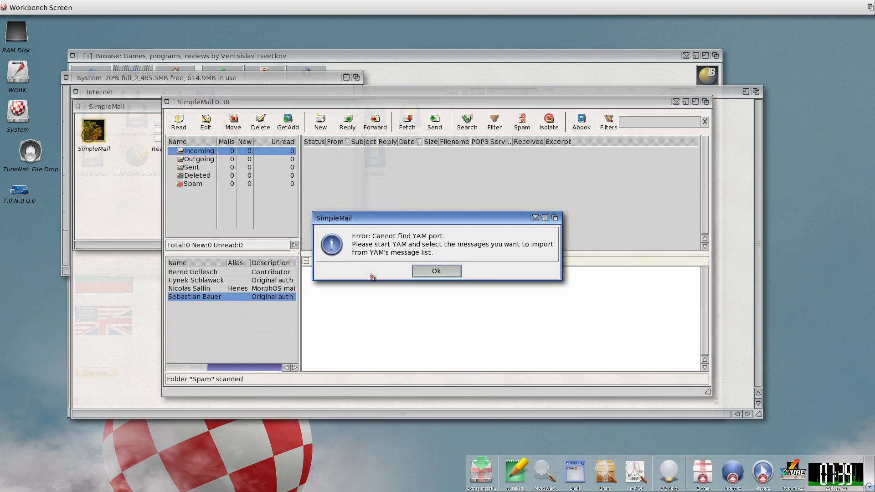
left_click(433, 273)
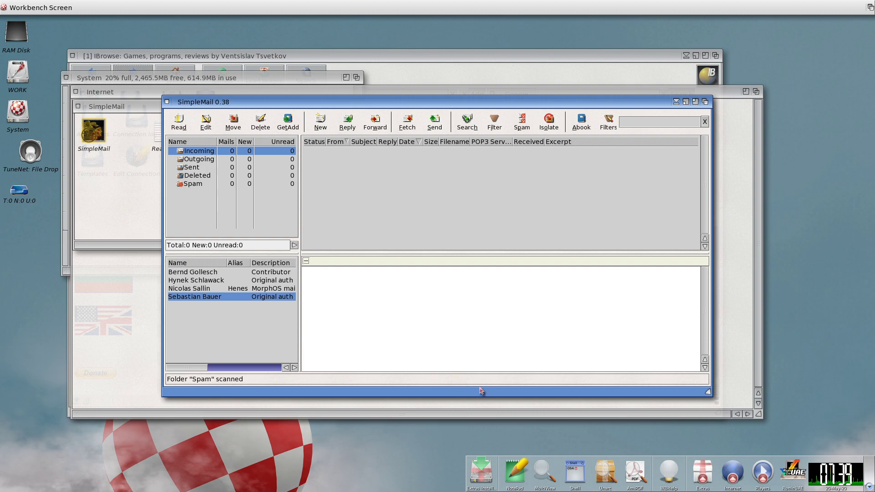
- Switch to a new AmigaShell window, enlarge it, and move it down over the mail client's lower area
left_click_drag(279, 454, 279, 403)
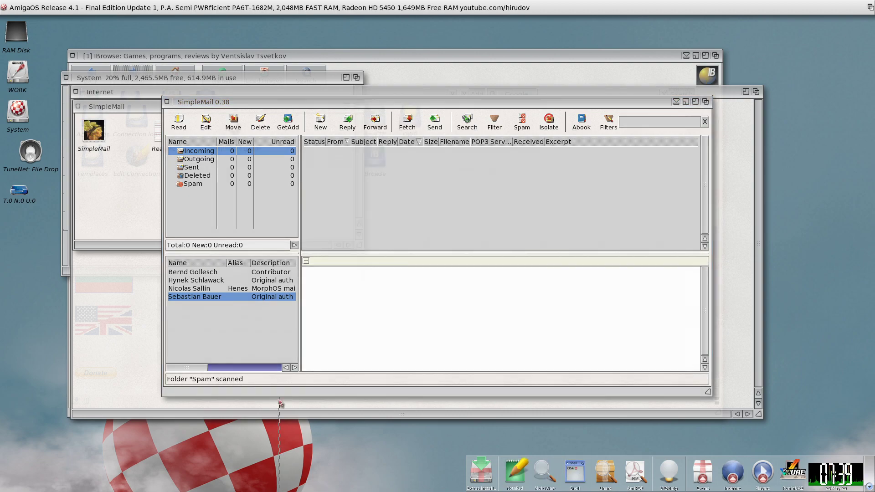
left_click(575, 473)
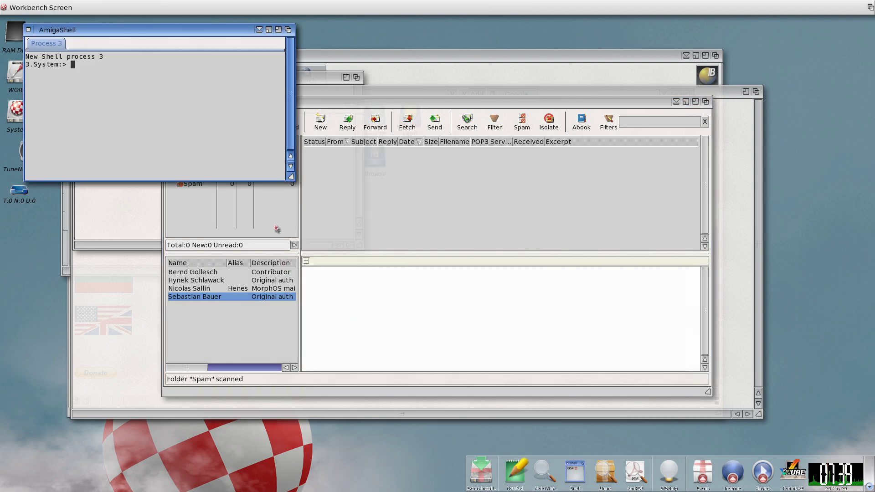
left_click_drag(296, 182, 447, 247)
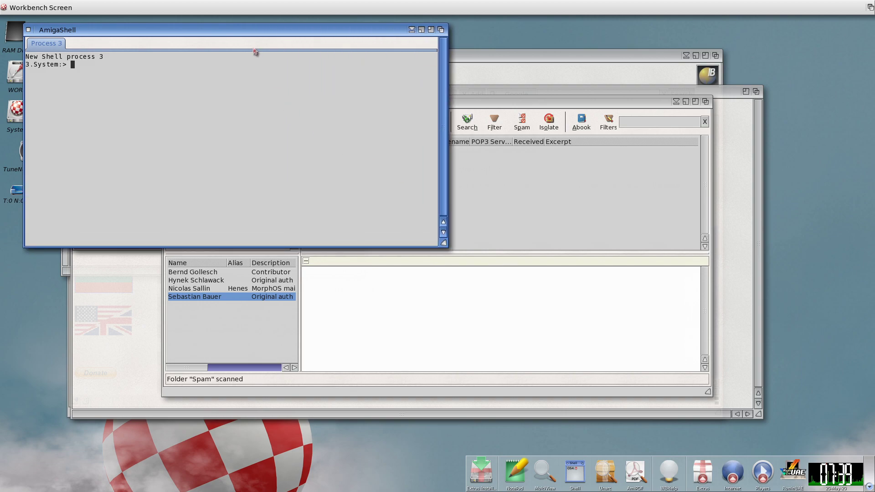
left_click_drag(246, 33, 242, 218)
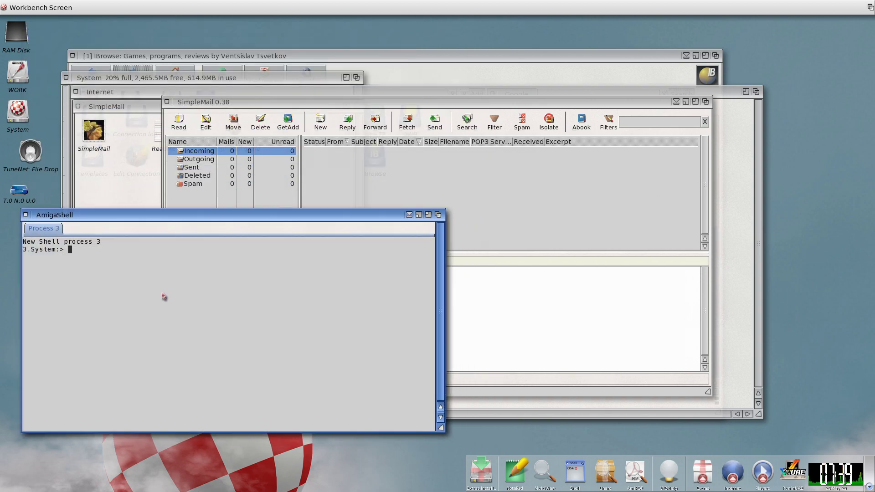
- Write "Thanks for watching. Video by hirudov.com youtube.com" at the Shell prompt, and clear the line
type("Thanks ")
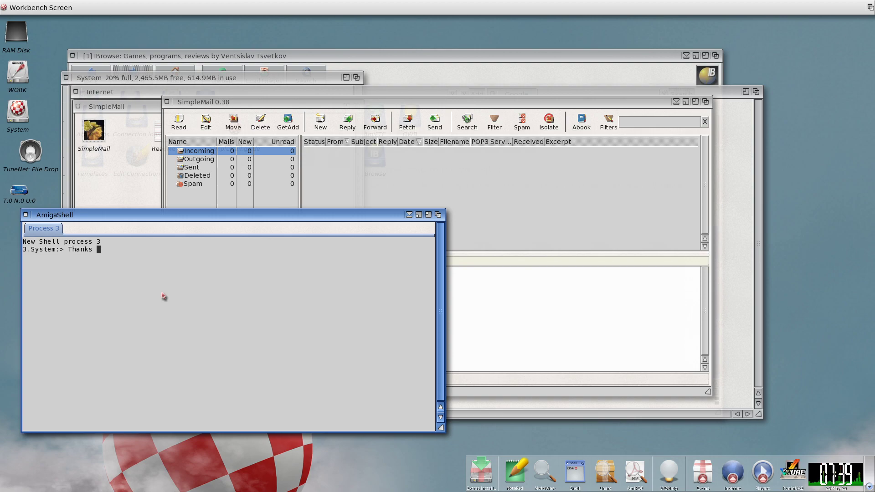
type("for watching. Vi")
type("deo ")
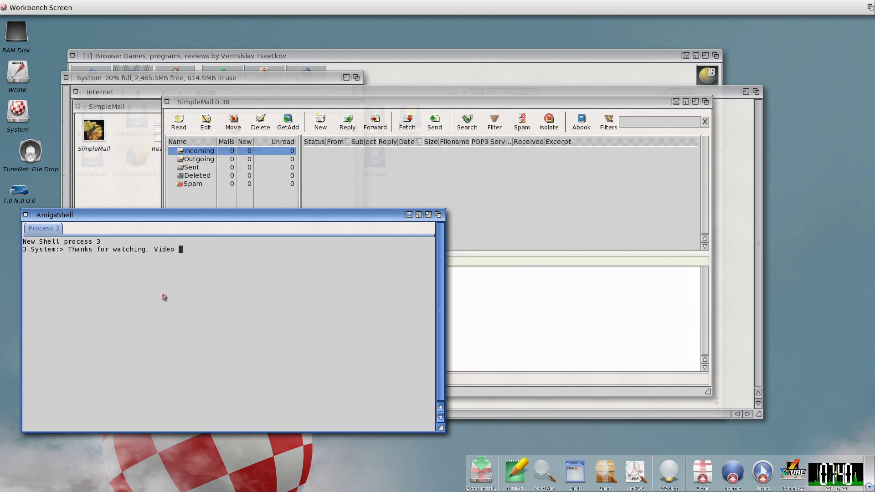
type("by hirudov.com   youtube.com")
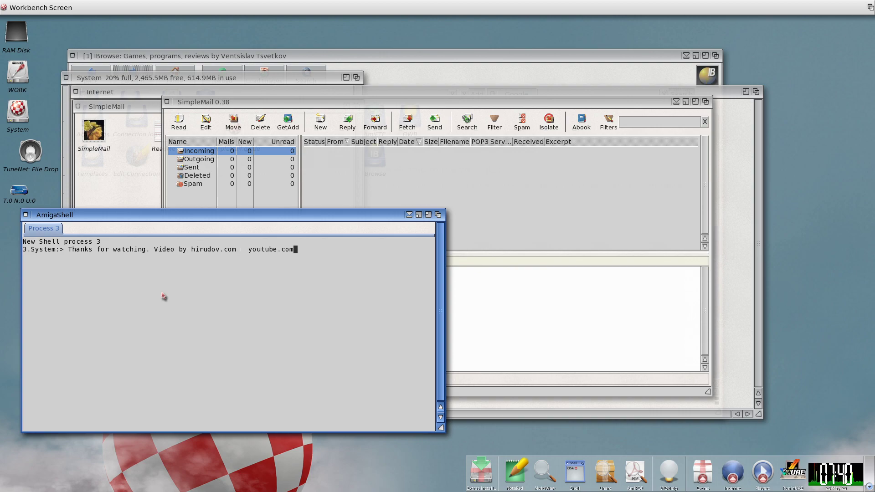
key("ctrl+x")
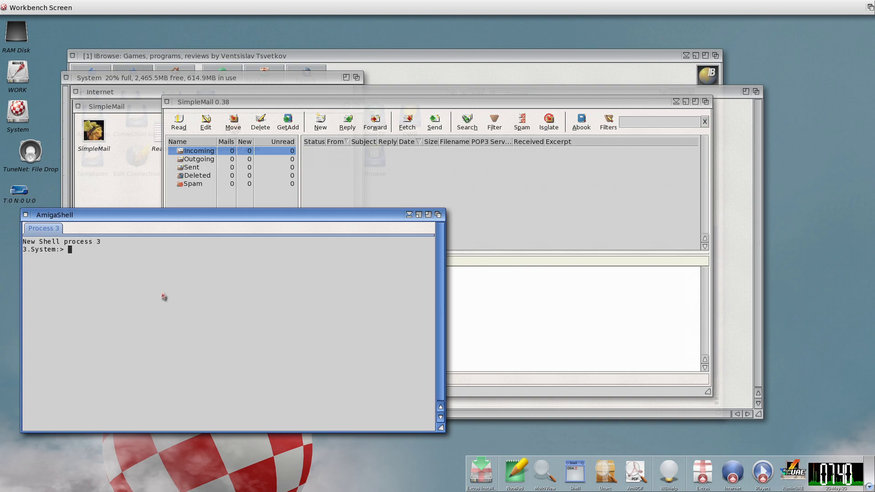
- Write "youtube.com/hirudov Subscribe!!!" at the Shell prompt without executing it
type("youtube.com")
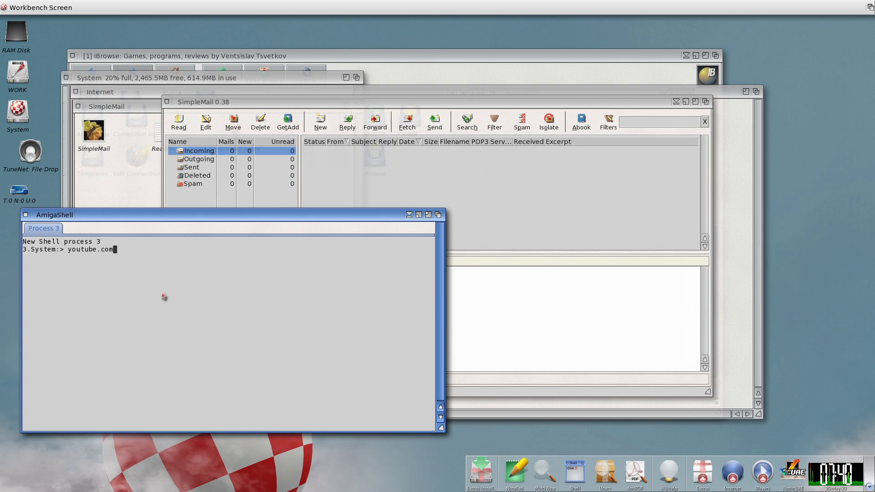
type("/hirudov   Subscribe")
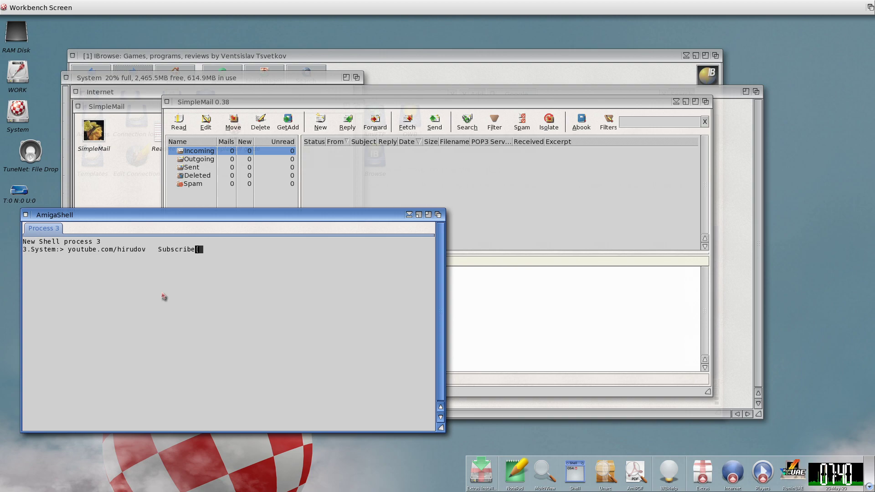
type("!!!")
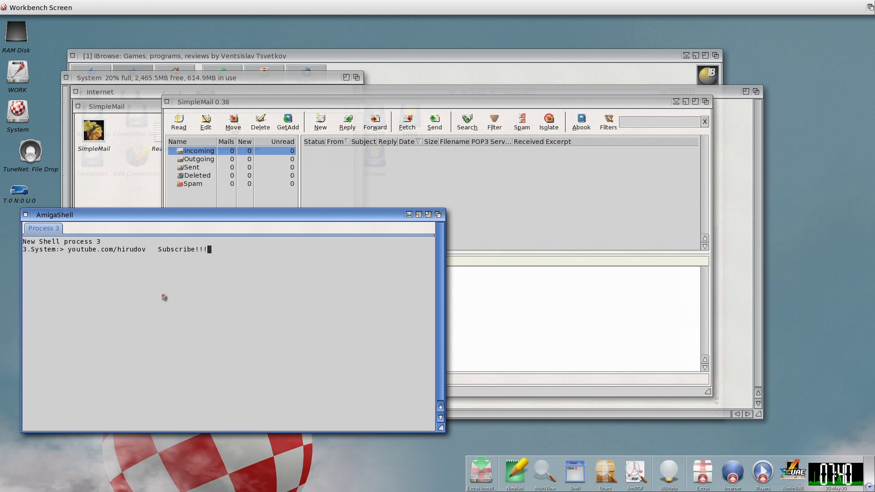